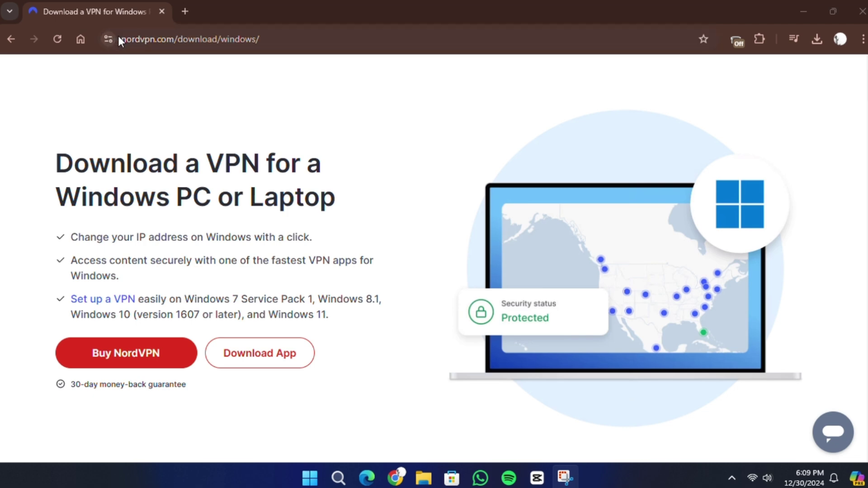
# Download the NordVPN Windows app from the nordvpn.com/download/windows/ page
pyautogui.moveTo(122, 40); pyautogui.dragTo(267, 67)
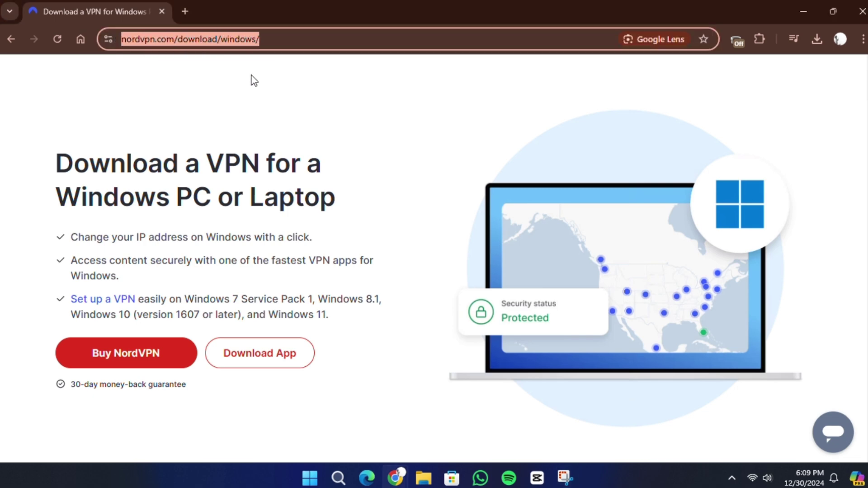
pyautogui.click(234, 134)
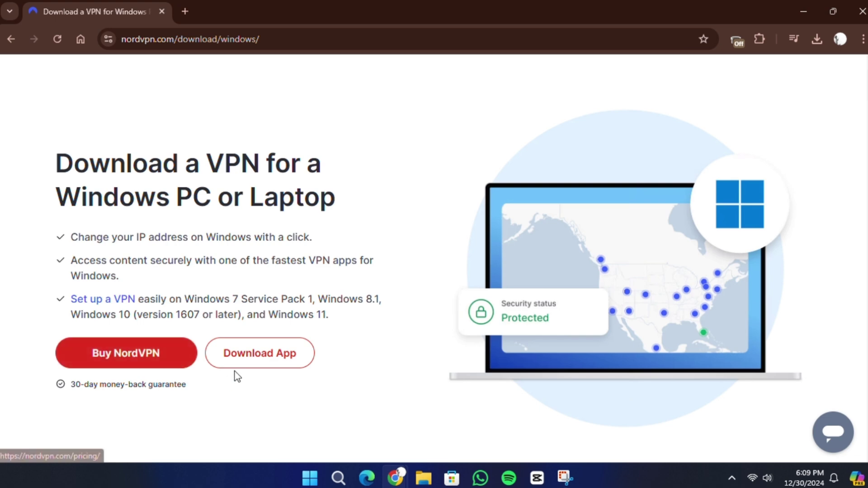
pyautogui.click(258, 354)
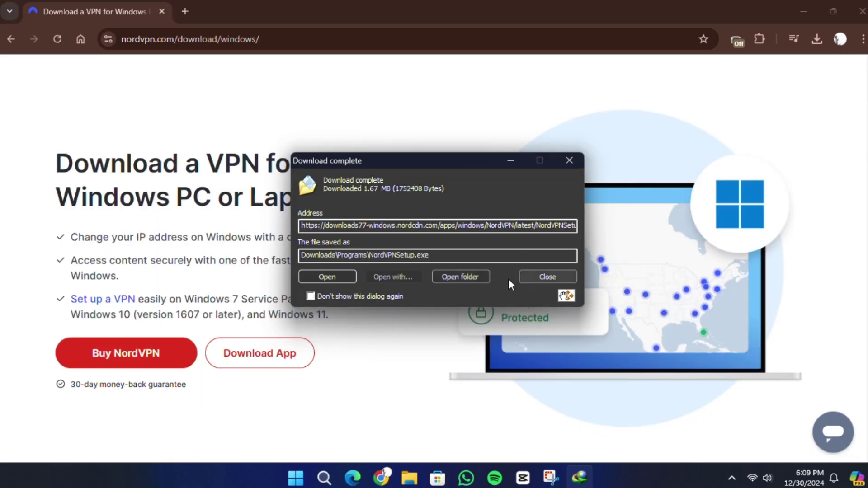
# Run the downloaded NordVPNSetup file from its folder and install NordVPN to C:\Program Files\NordVPN
pyautogui.click(473, 279)
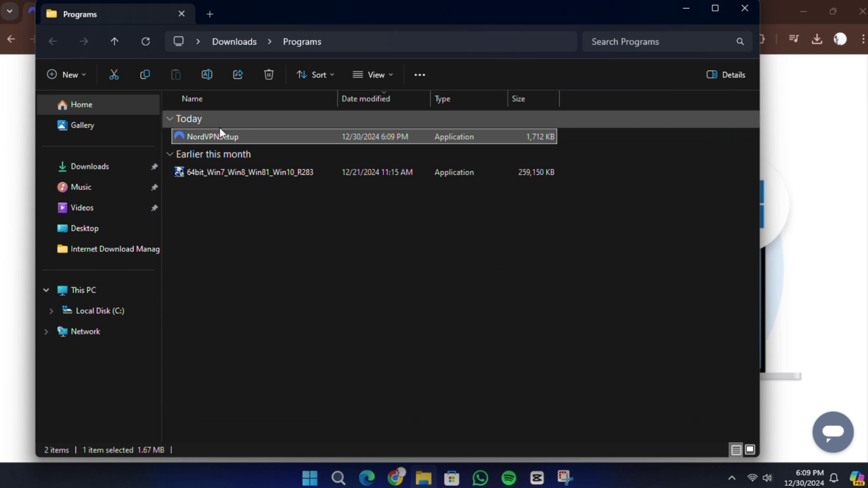
pyautogui.doubleClick(216, 136)
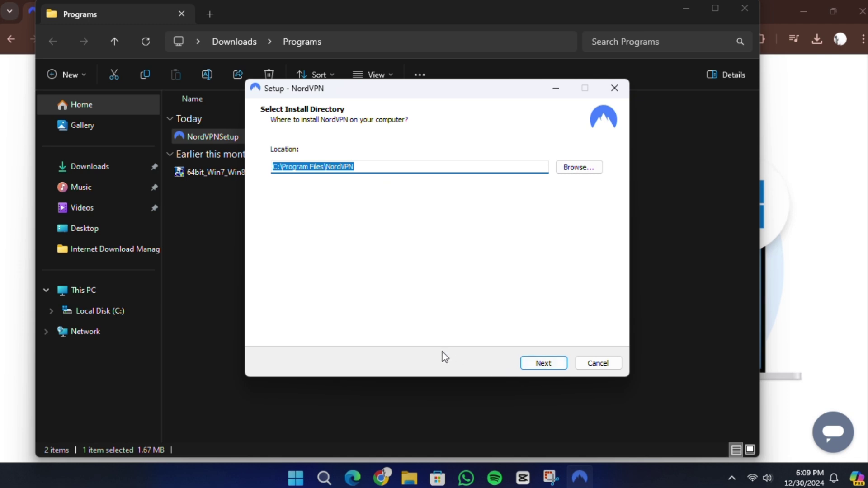
pyautogui.click(547, 367)
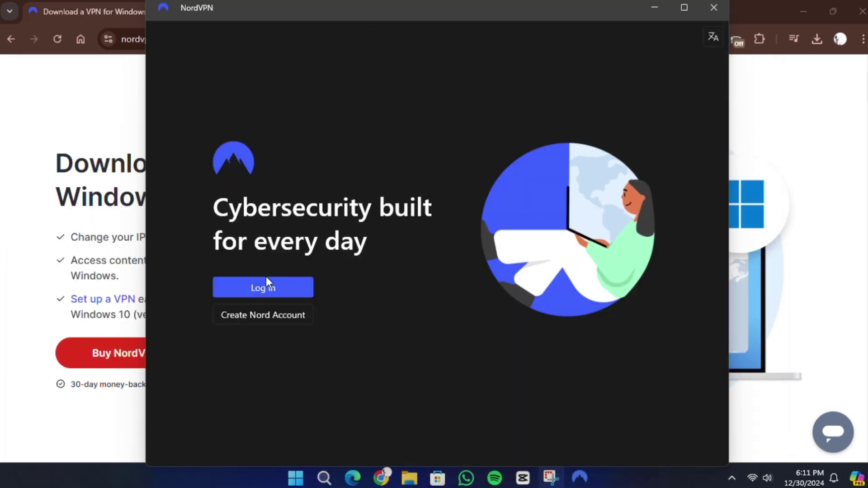
# Log in to NordVPN through Nord Account with a Google account and allow the browser to open the NordVPN app
pyautogui.click(267, 285)
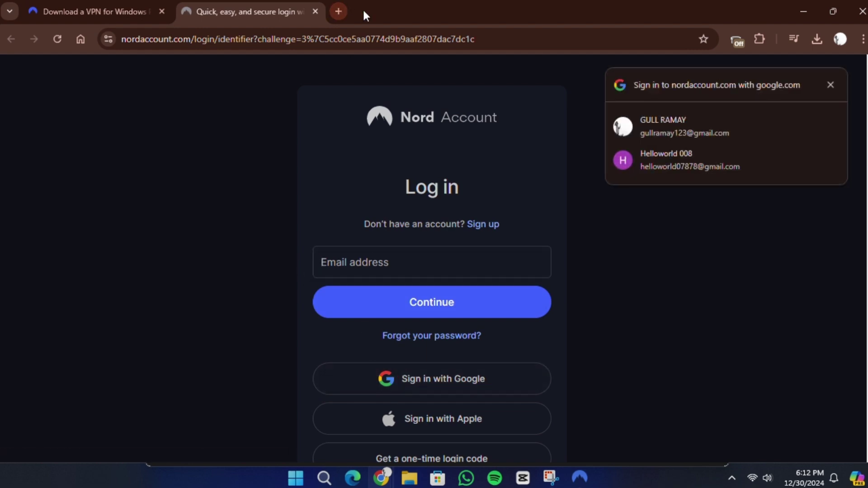
pyautogui.click(436, 388)
pyautogui.click(507, 197)
pyautogui.click(649, 326)
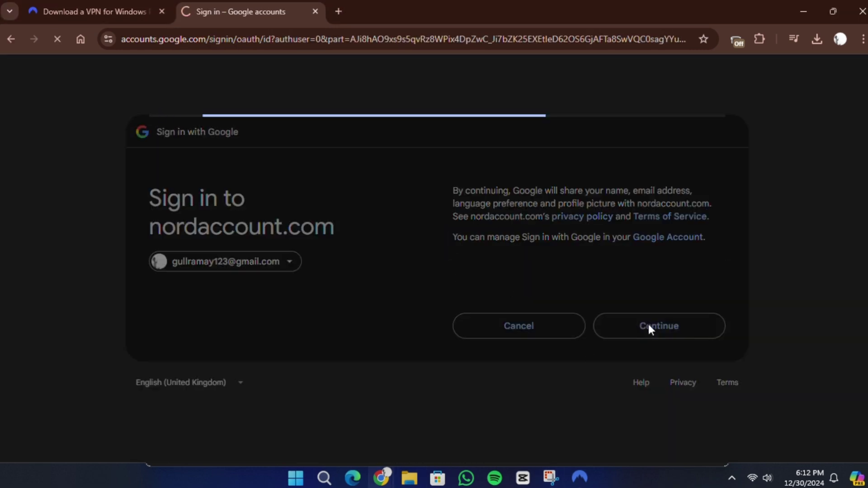
pyautogui.click(415, 285)
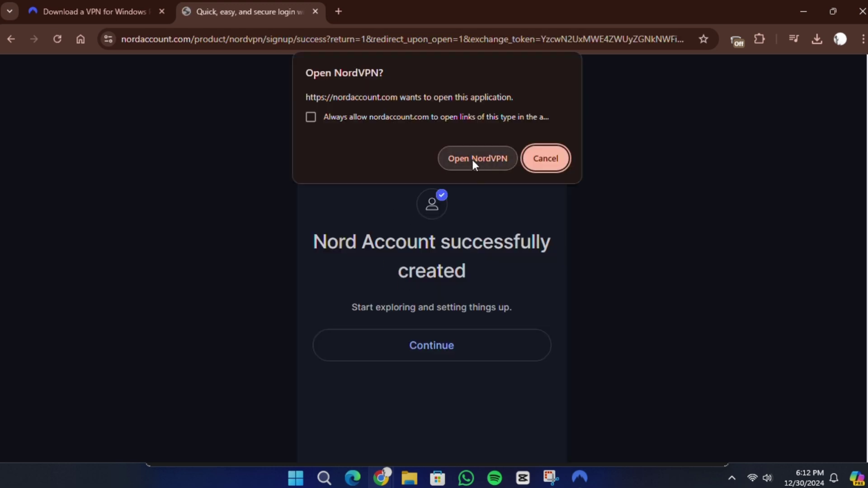
pyautogui.click(473, 159)
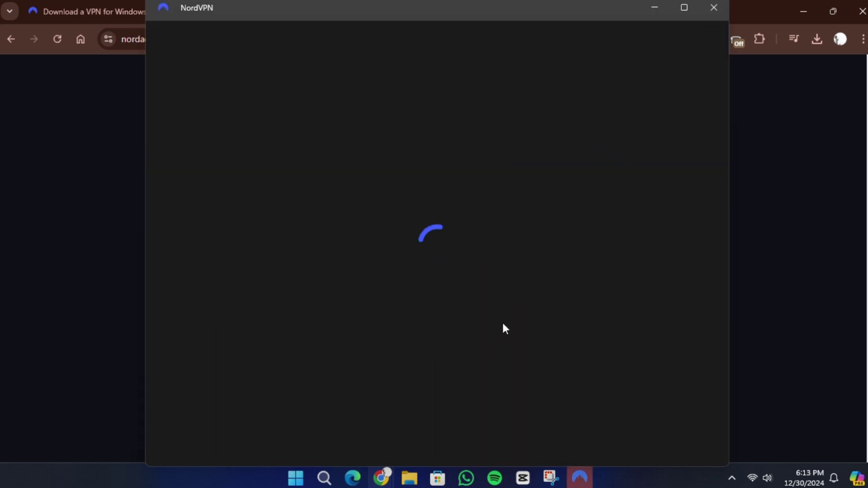
# Maximize the NordVPN window, try Quick Connect, and look through the dashboard's country list
pyautogui.click(684, 8)
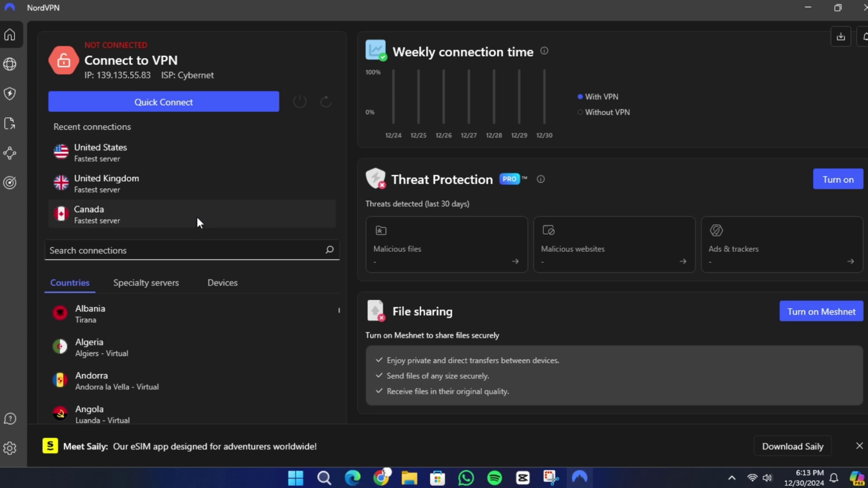
pyautogui.click(177, 104)
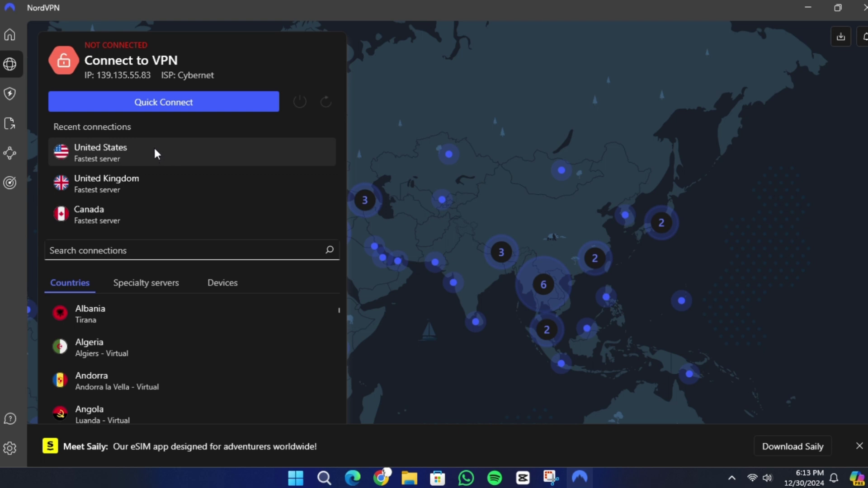
pyautogui.click(10, 38)
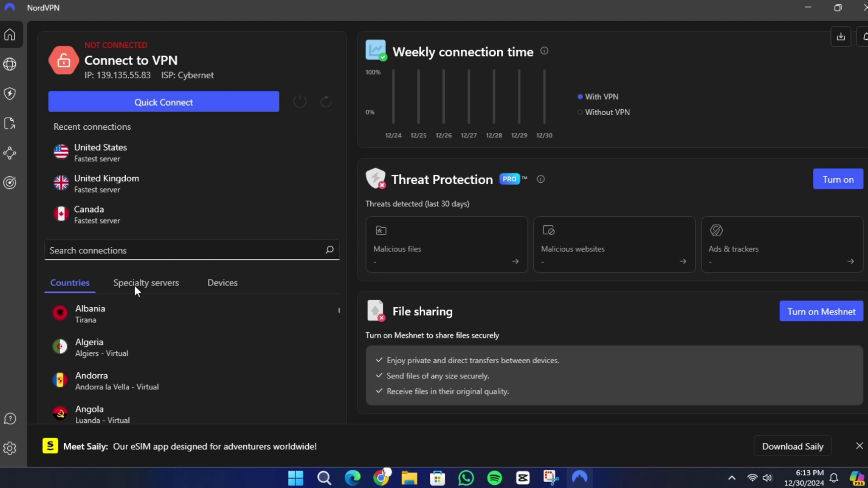
pyautogui.scroll(-3, 78, 358)
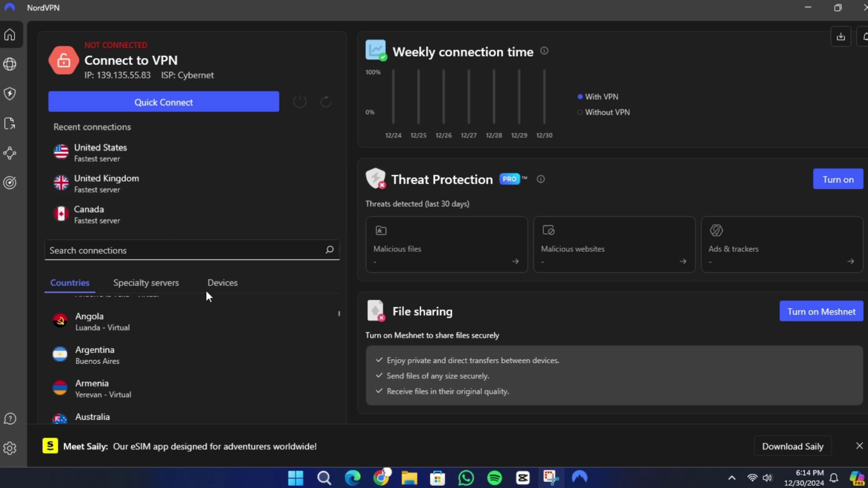
pyautogui.scroll(-2, 208, 299)
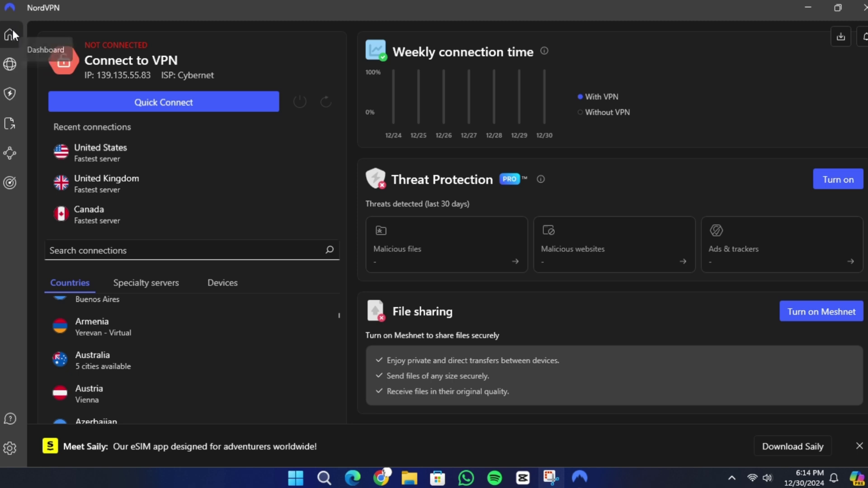
# Explore the server map, trying the Japan servers and viewing the locations around Southeast Asia and Australia
pyautogui.click(80, 66)
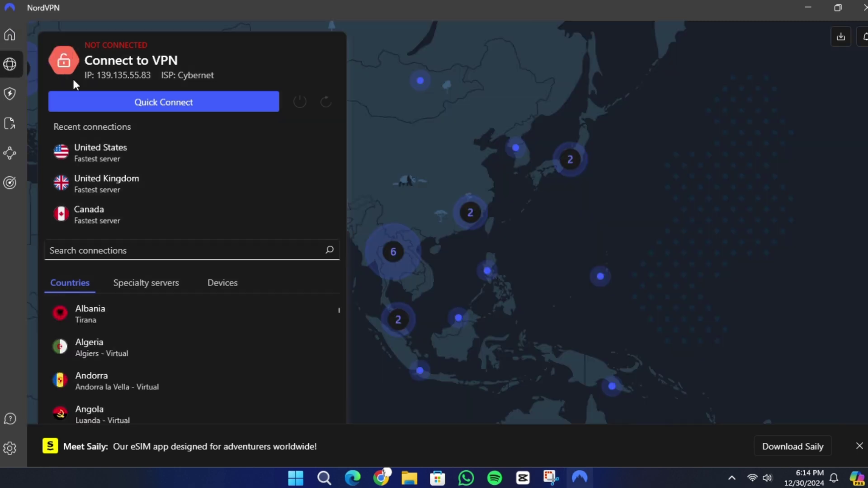
pyautogui.click(575, 163)
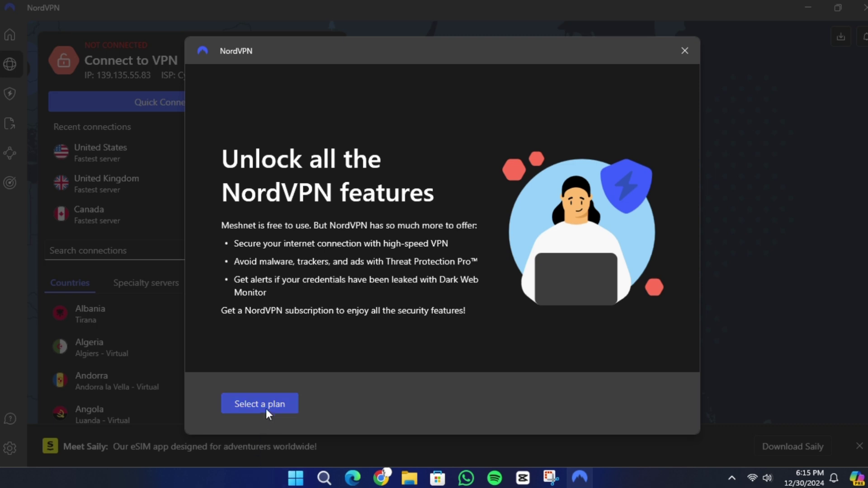
pyautogui.click(691, 50)
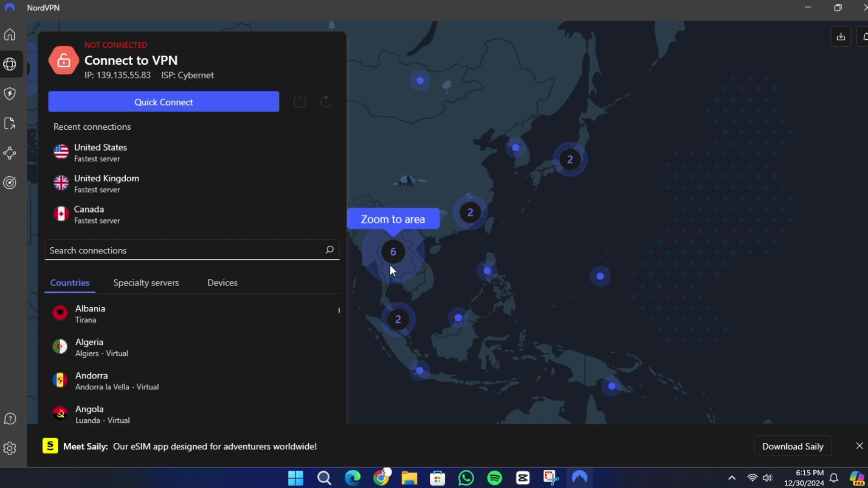
pyautogui.moveTo(390, 265); pyautogui.dragTo(493, 319)
pyautogui.scroll(-5, 496, 329)
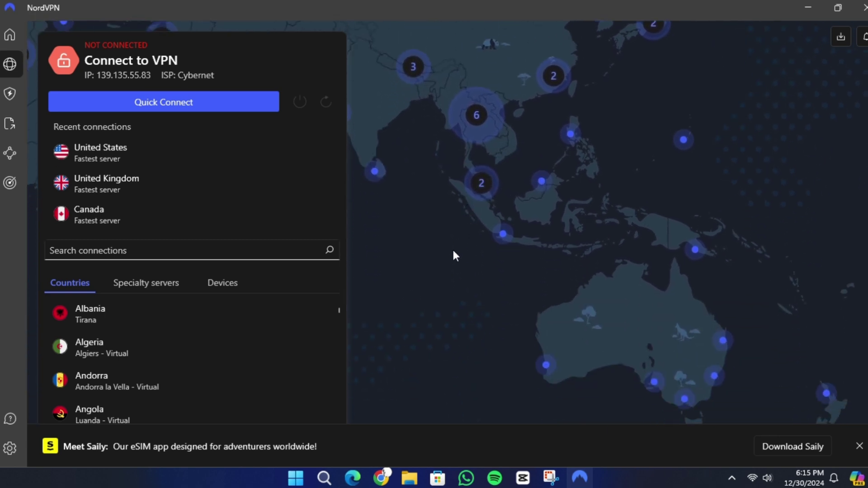
pyautogui.moveTo(538, 354); pyautogui.dragTo(458, 325)
pyautogui.moveTo(519, 221); pyautogui.dragTo(508, 273)
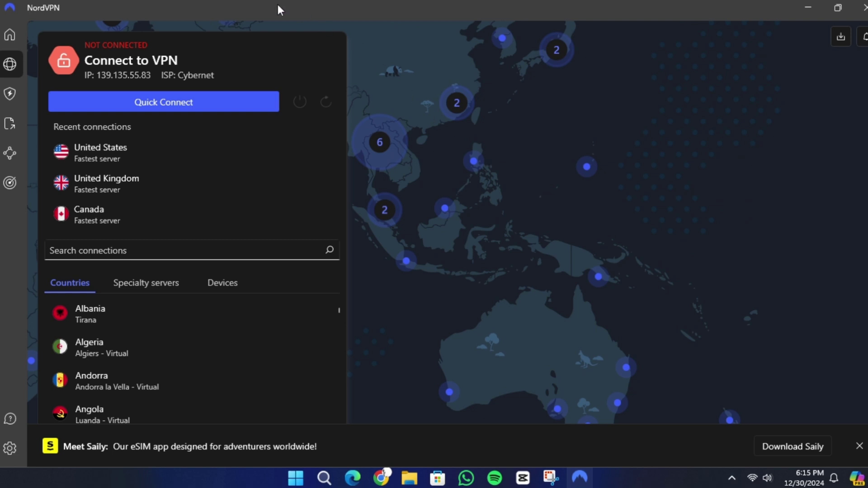
# Review the Threat Protection features and the Meshnet options, including device linking and the personal devices list
pyautogui.click(8, 97)
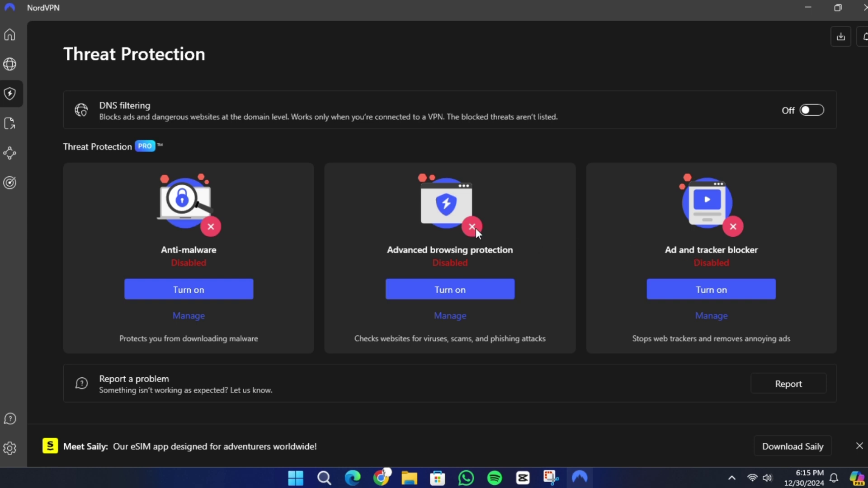
pyautogui.click(9, 70)
pyautogui.click(10, 155)
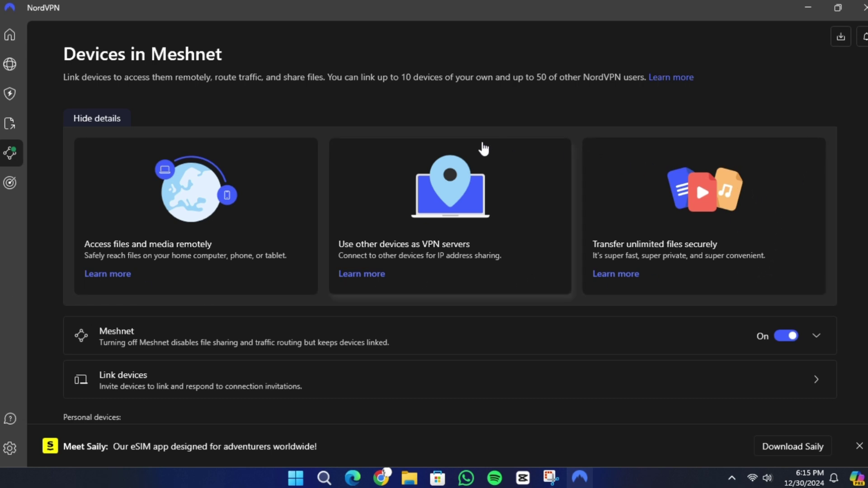
pyautogui.scroll(-2, 244, 381)
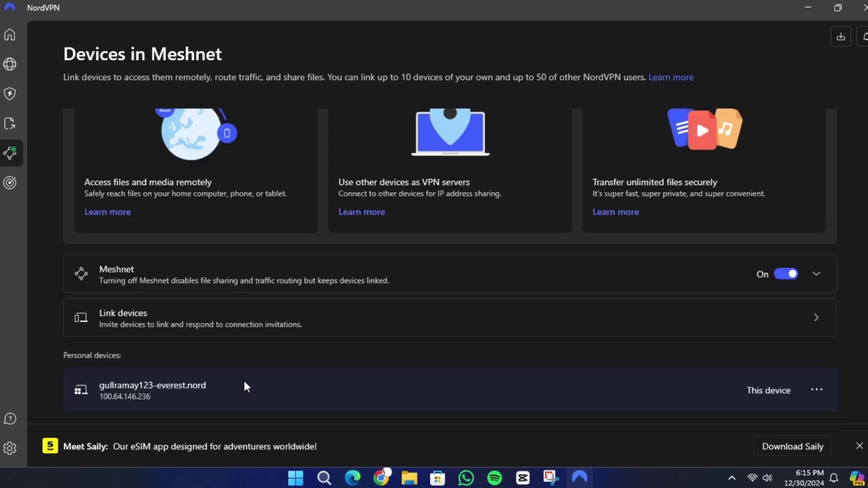
pyautogui.scroll(-2, 244, 384)
pyautogui.scroll(3, 244, 385)
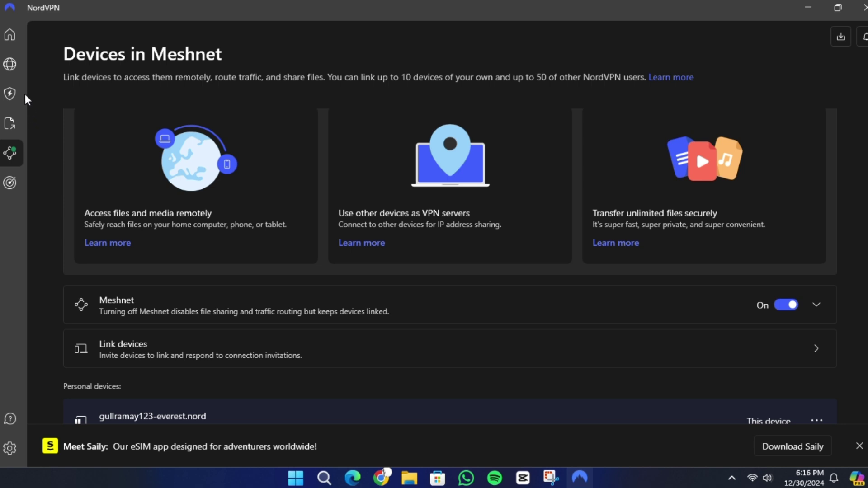
# Return to the dashboard and browse the available server countries
pyautogui.click(9, 37)
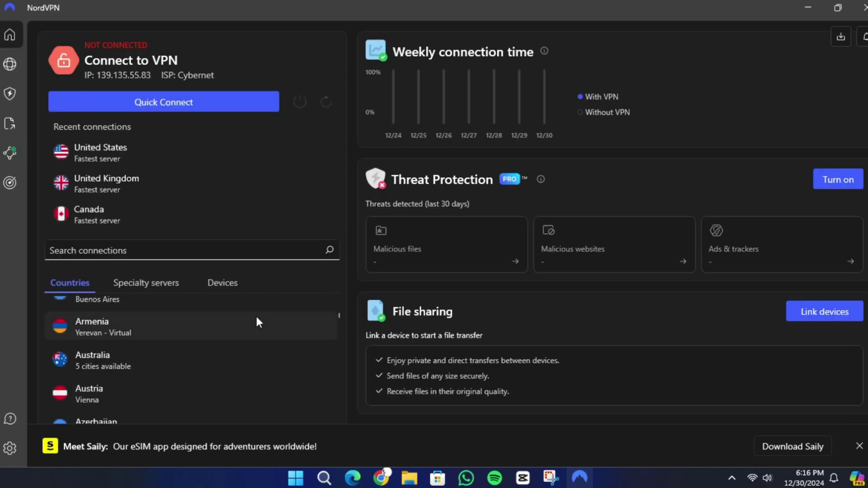
pyautogui.scroll(-3, 262, 326)
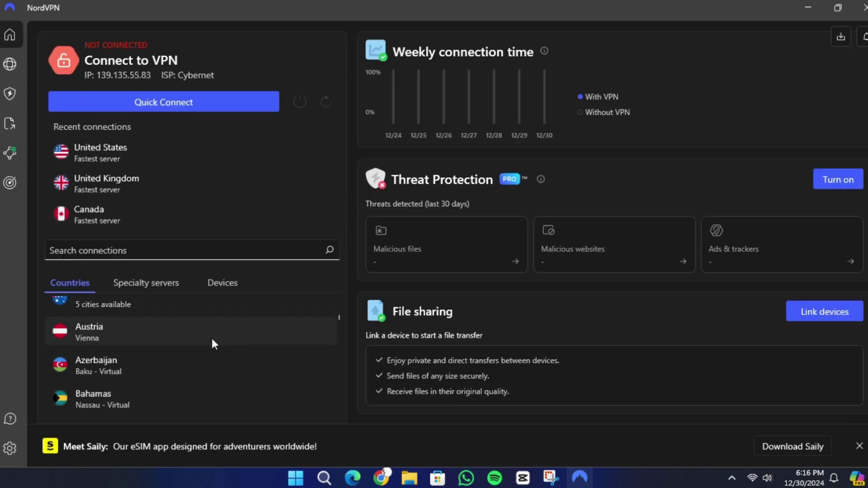